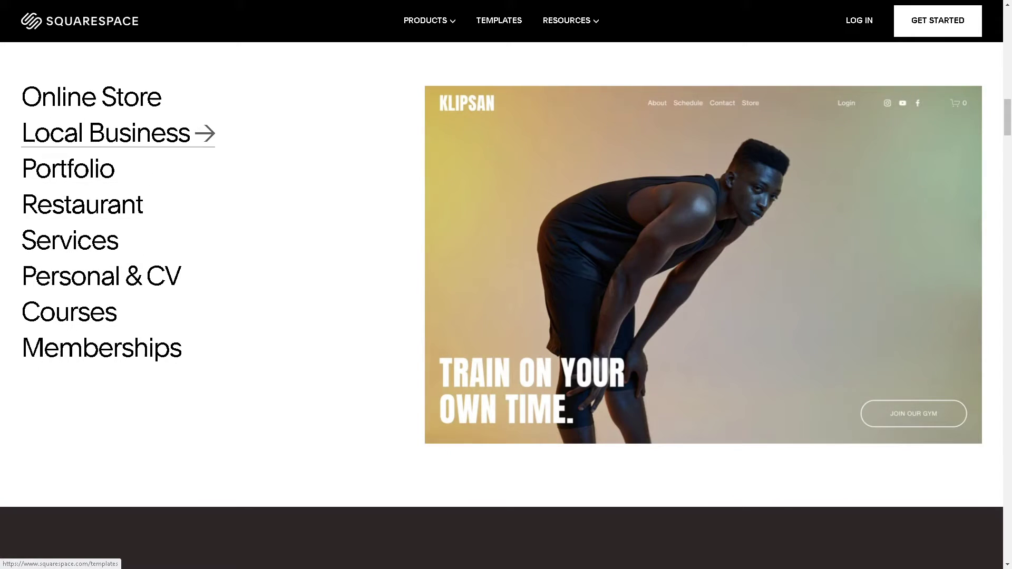
# From the Local Business templates, start creating a new account and expand the extra sign-up options
pyautogui.click(106, 132)
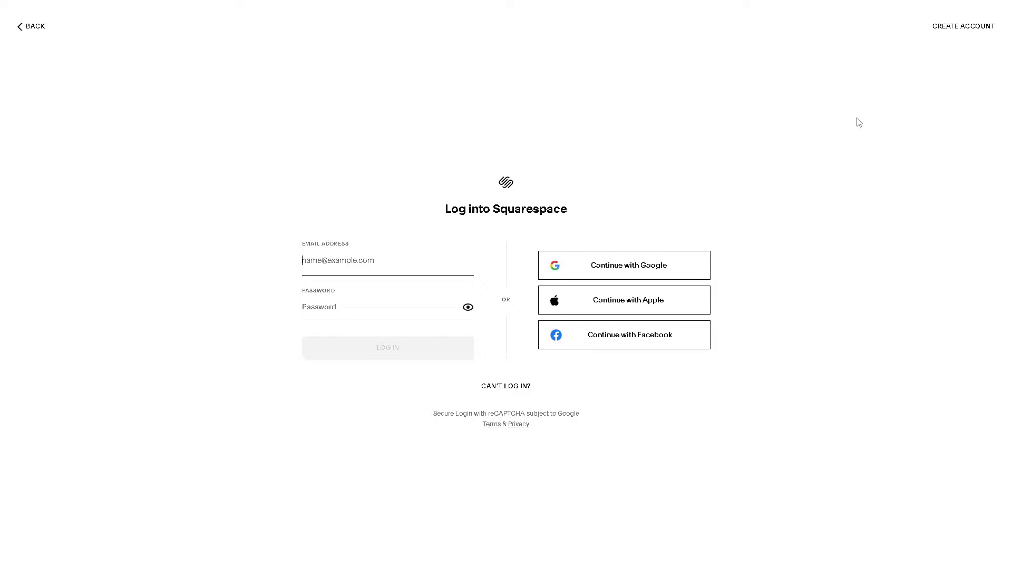
pyautogui.click(947, 34)
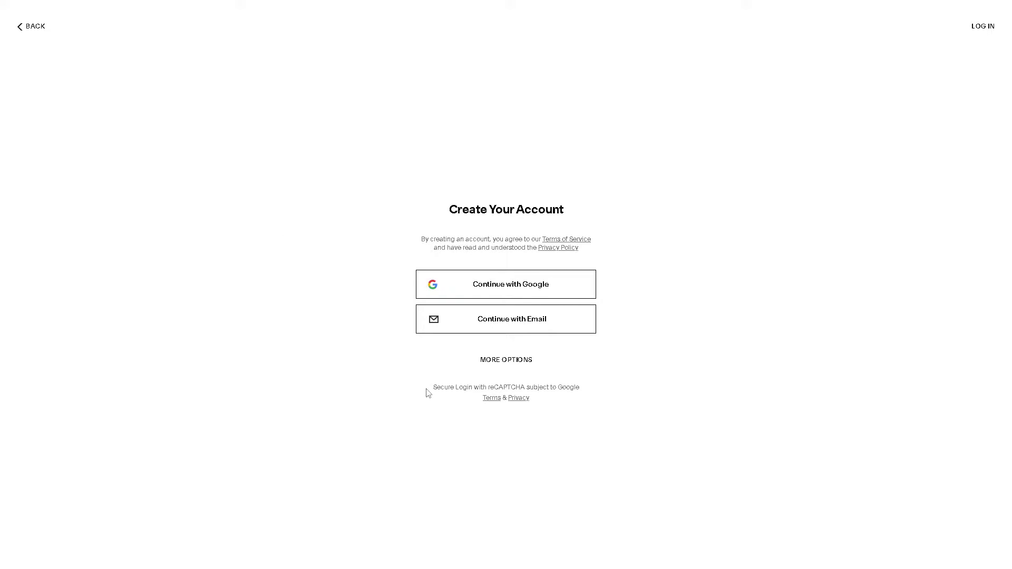
pyautogui.click(502, 362)
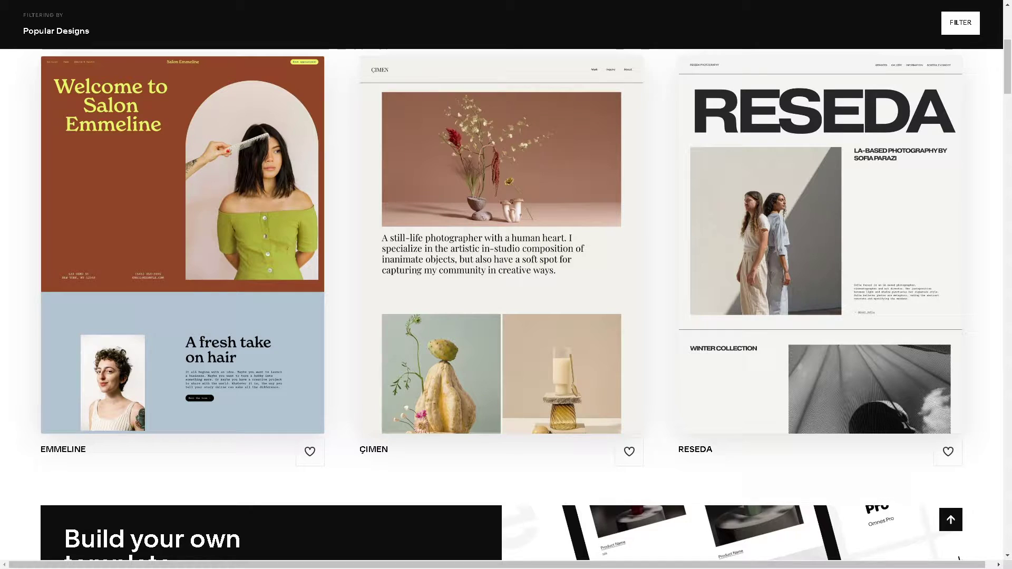
pyautogui.scroll(-2, 498, 321)
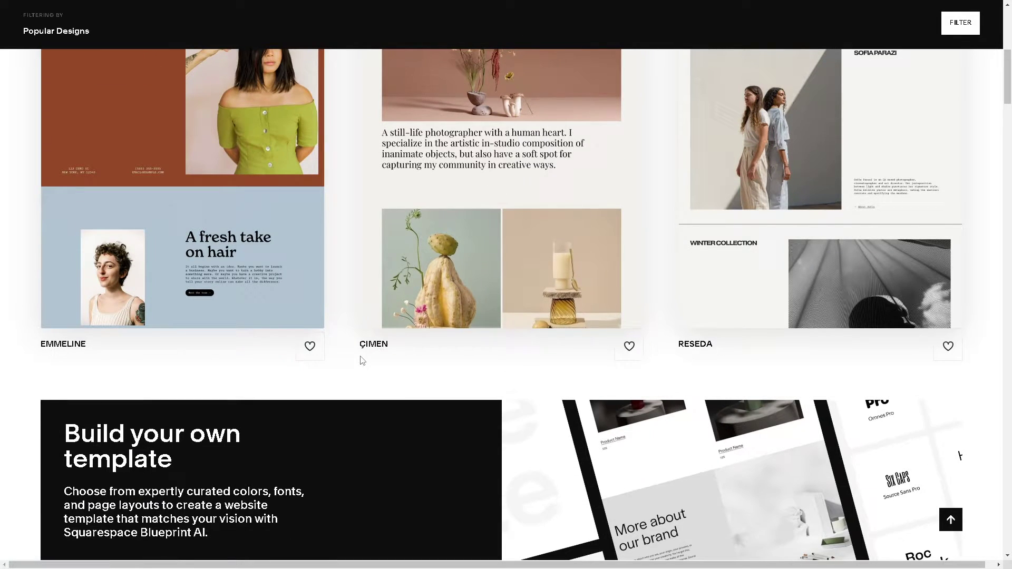
pyautogui.scroll(-1, 362, 361)
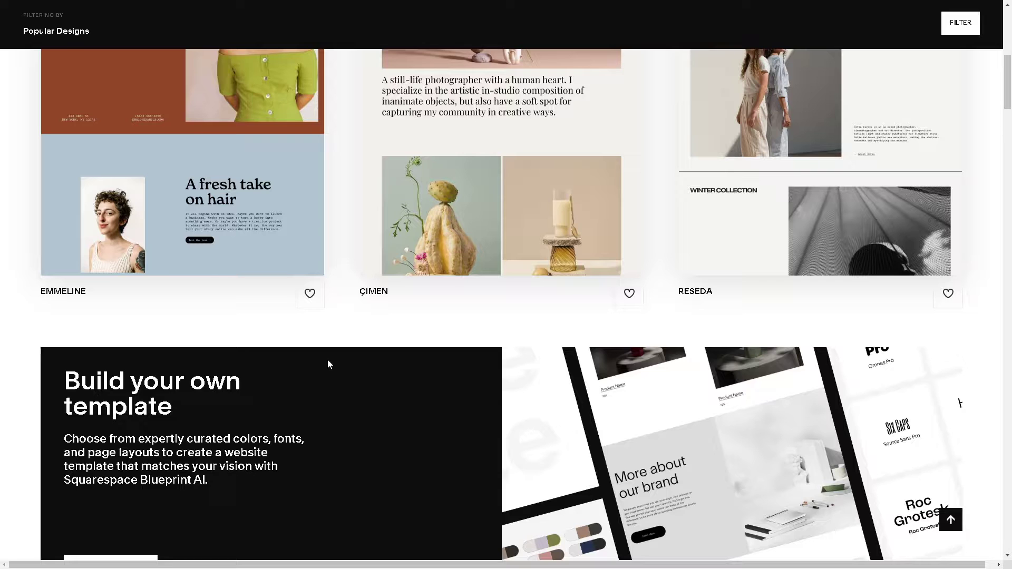
pyautogui.scroll(-2, 328, 364)
pyautogui.scroll(-1, 327, 363)
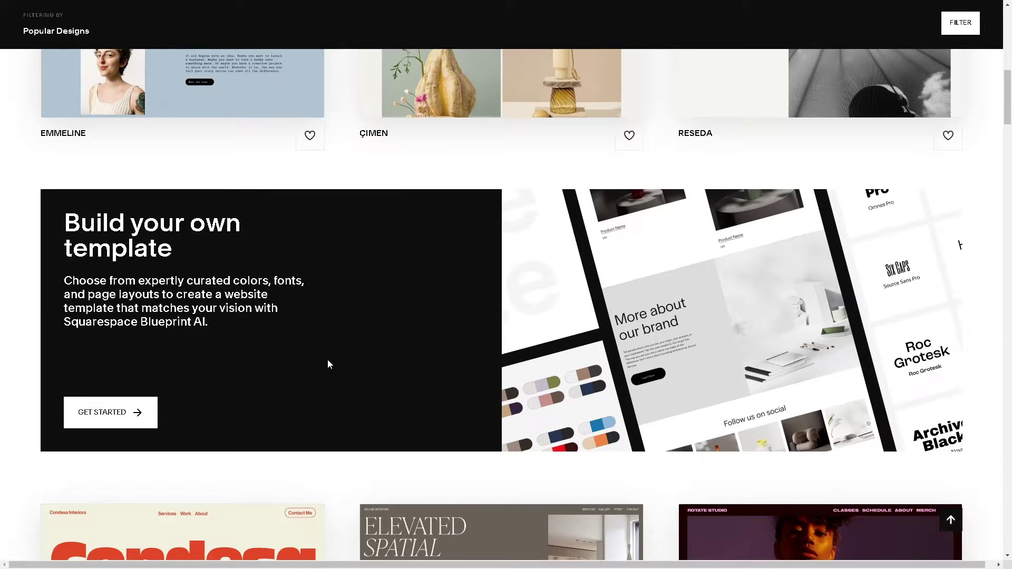
pyautogui.scroll(-7, 327, 363)
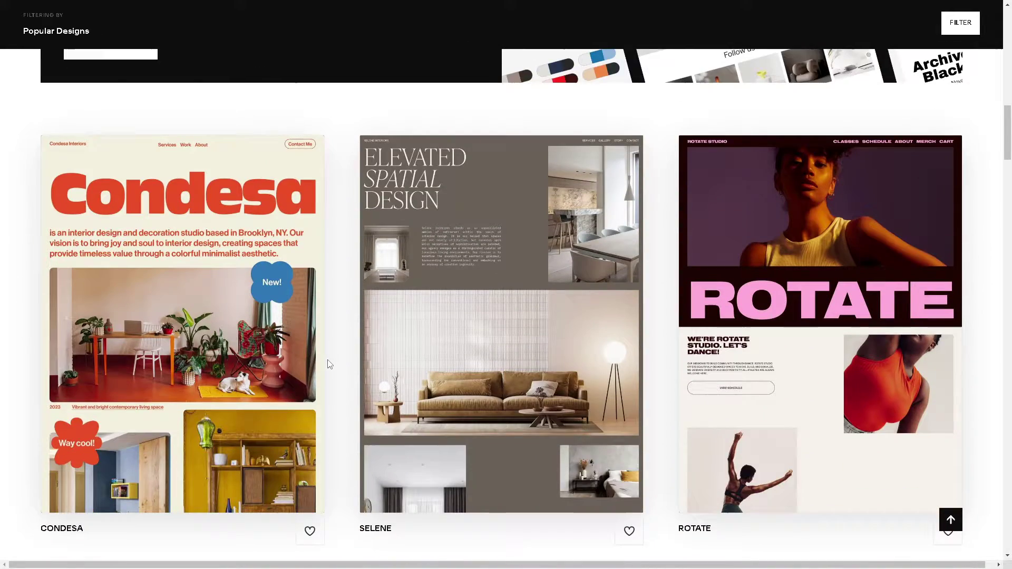
pyautogui.scroll(-14, 327, 364)
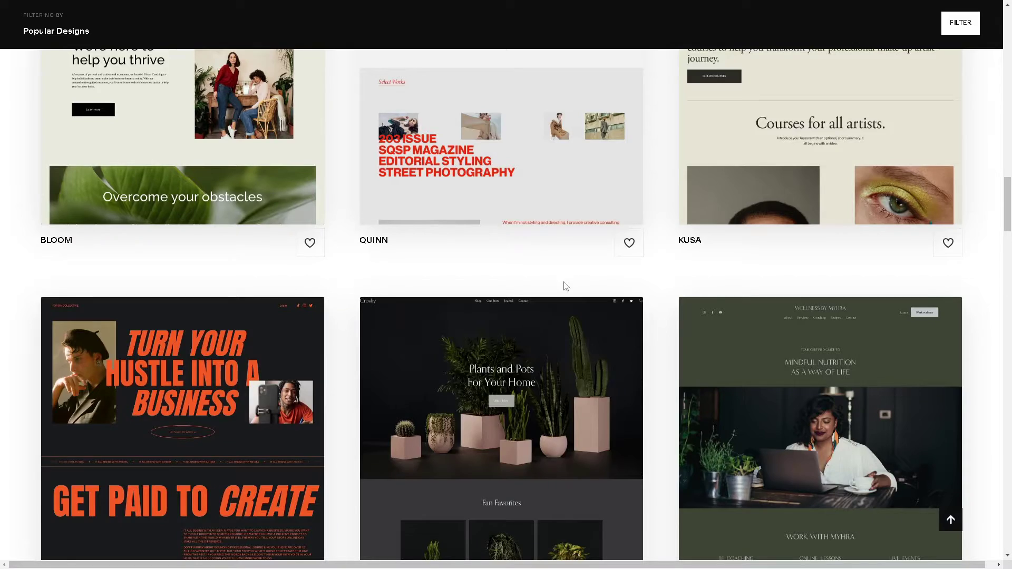
pyautogui.scroll(20, 565, 286)
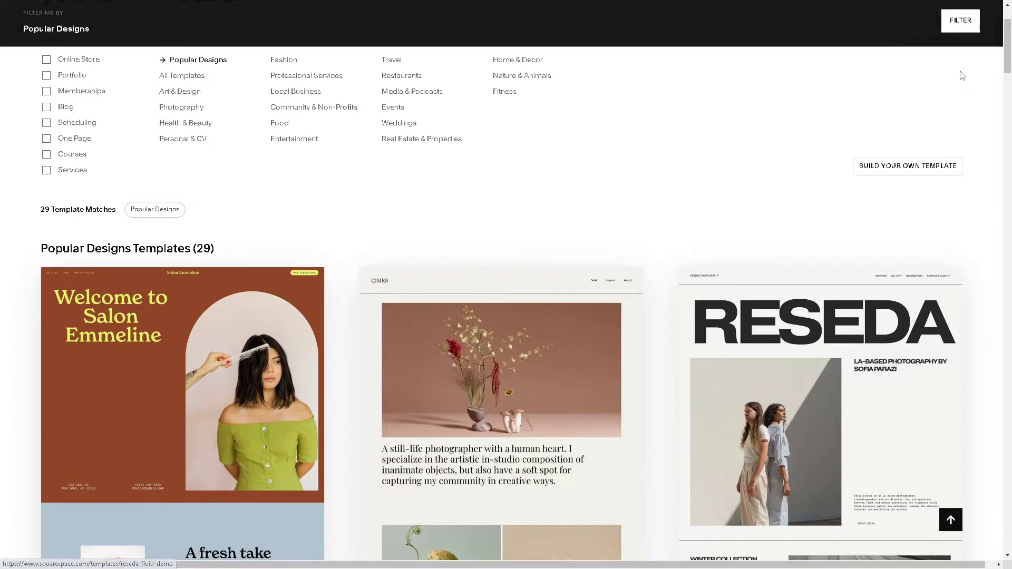
pyautogui.scroll(2, 953, 63)
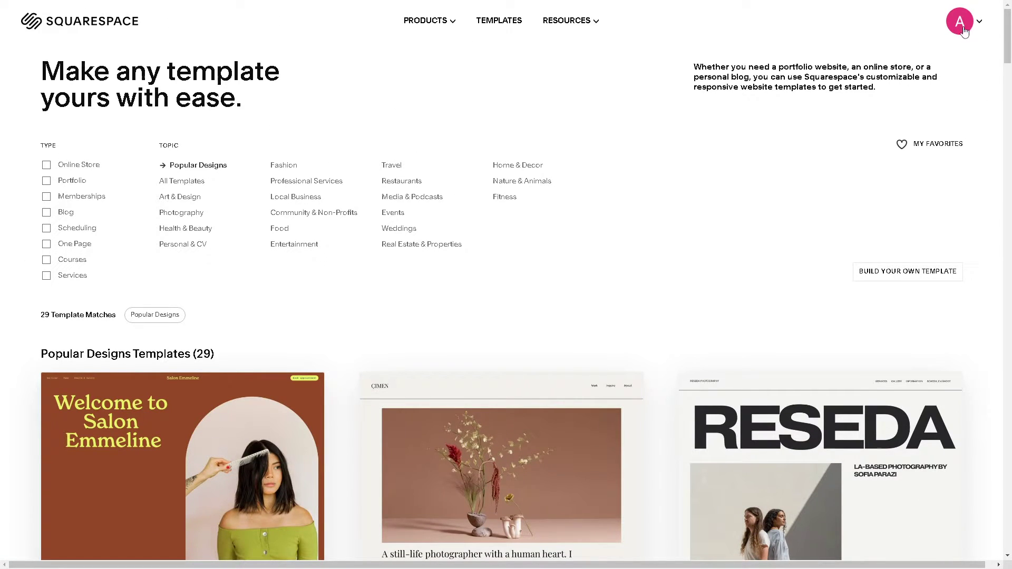
# Open the account menu to reach the Account Dashboard
pyautogui.click(960, 21)
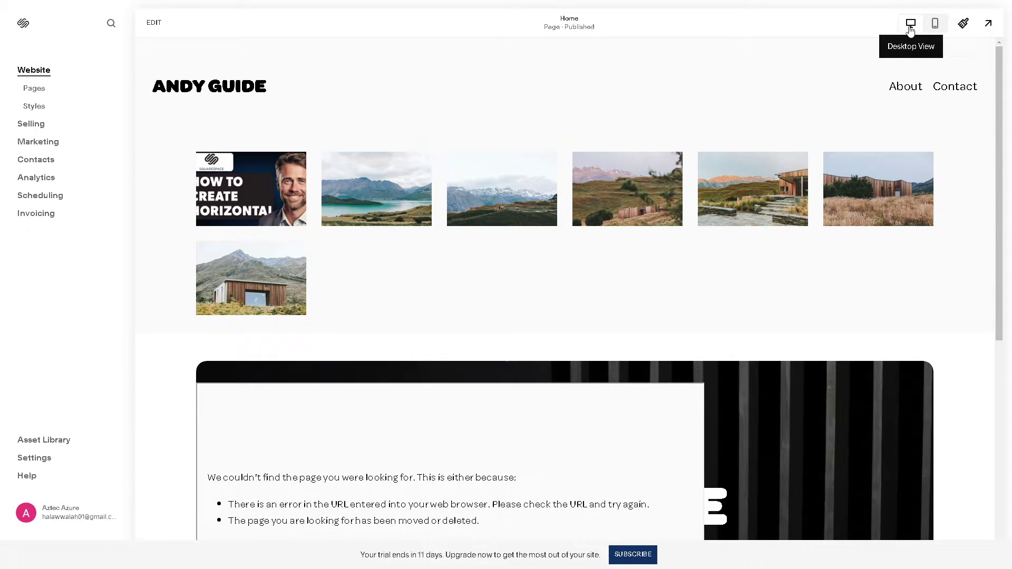
# Follow the 404 page's homepage link back, then open the second, dark ANDY GUIDE website
pyautogui.scroll(-4, 678, 242)
pyautogui.scroll(3, 835, 72)
pyautogui.scroll(1, 834, 72)
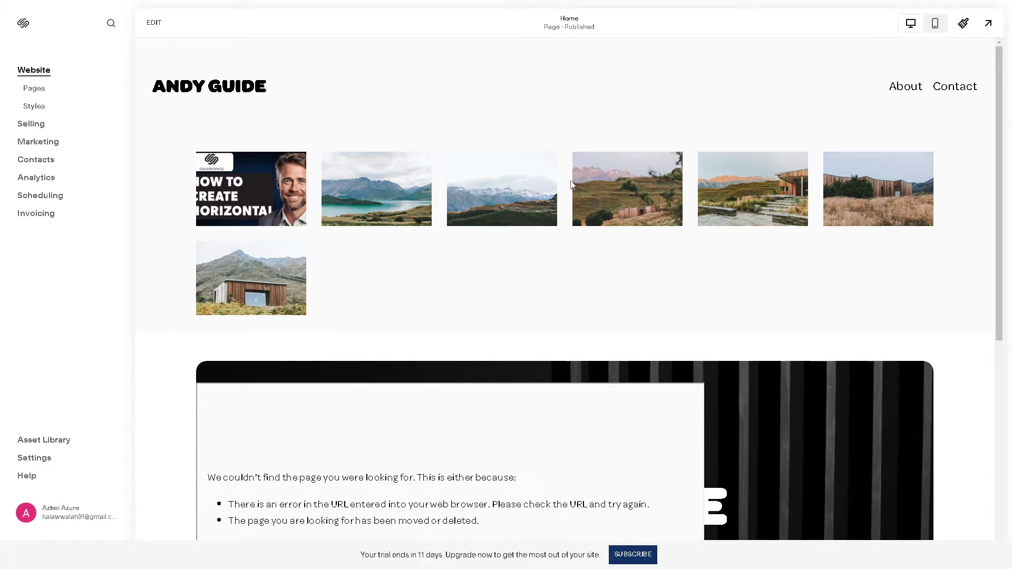
pyautogui.scroll(-4, 540, 226)
pyautogui.scroll(-4, 485, 306)
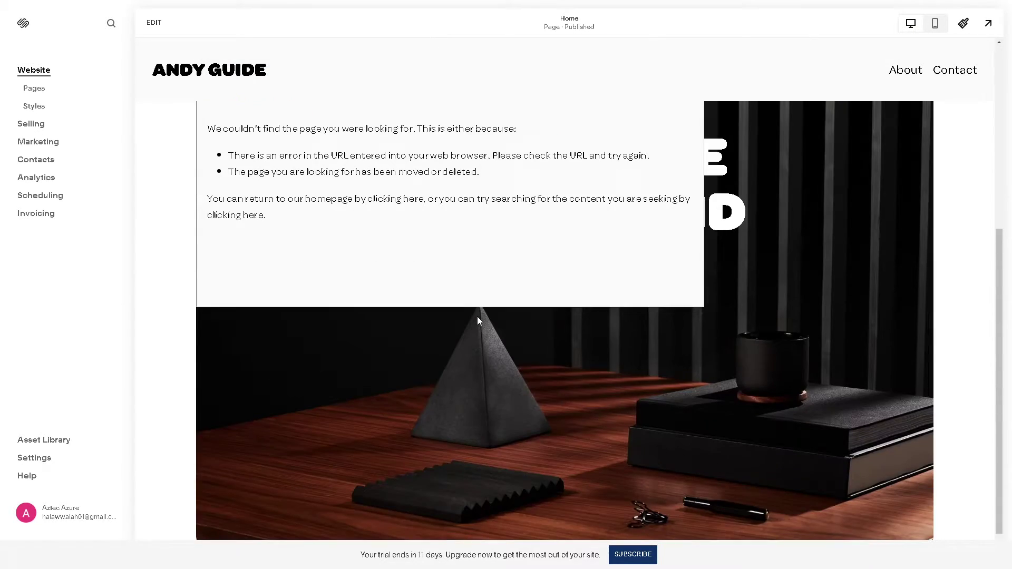
pyautogui.click(455, 217)
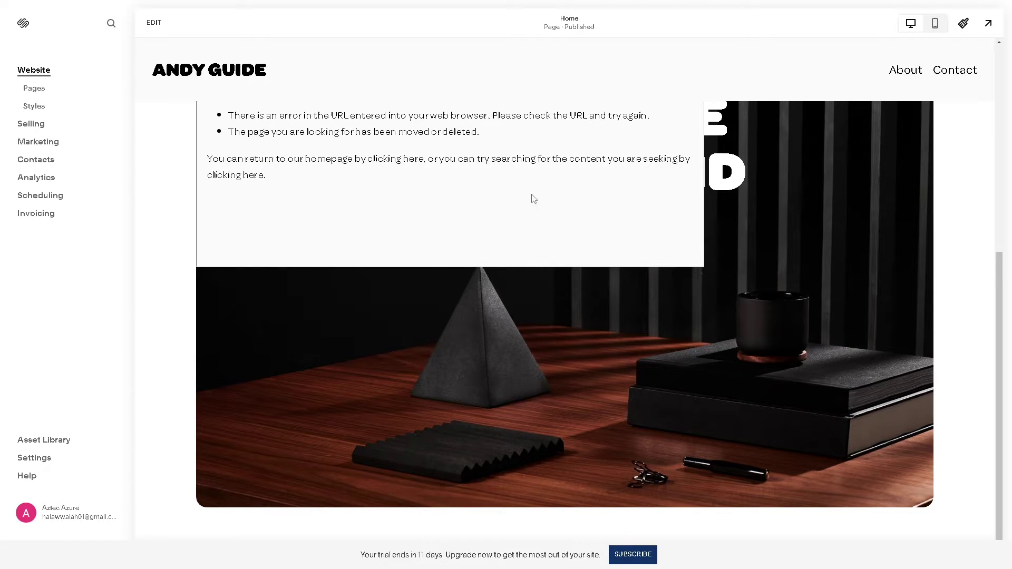
pyautogui.click(420, 159)
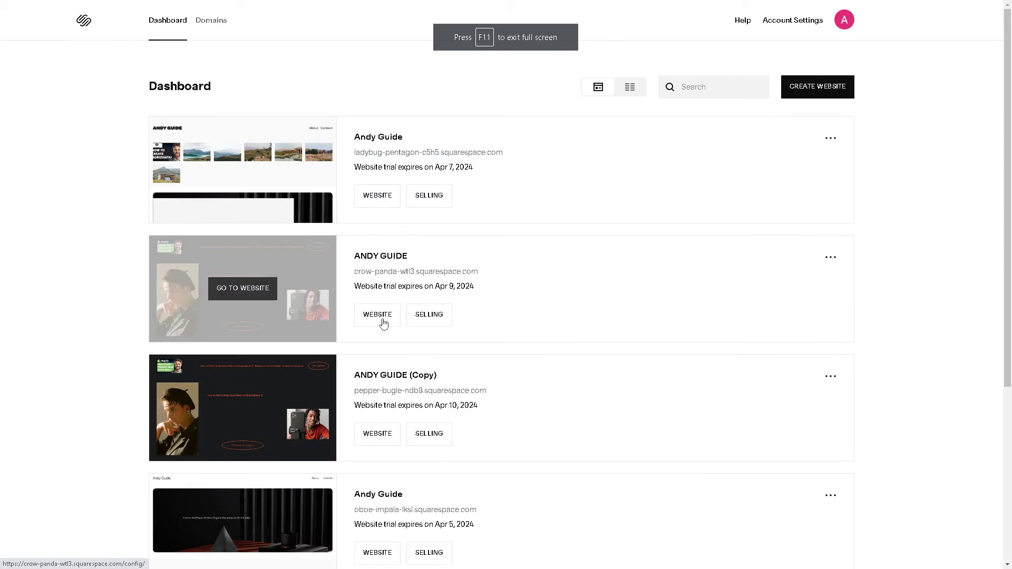
pyautogui.click(375, 318)
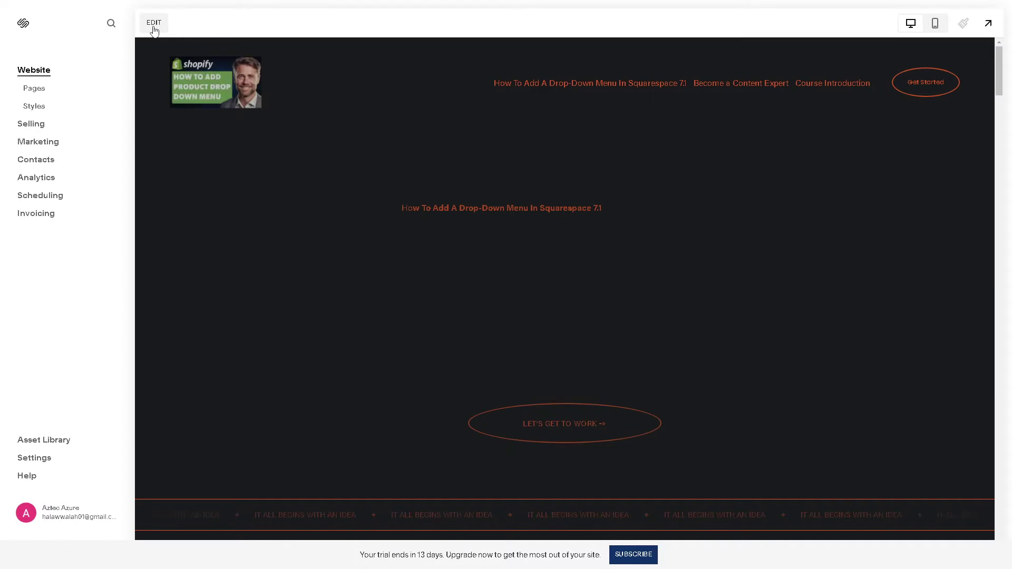
# Enter edit mode and scroll down to the GET PAID TO CREATE section
pyautogui.click(154, 24)
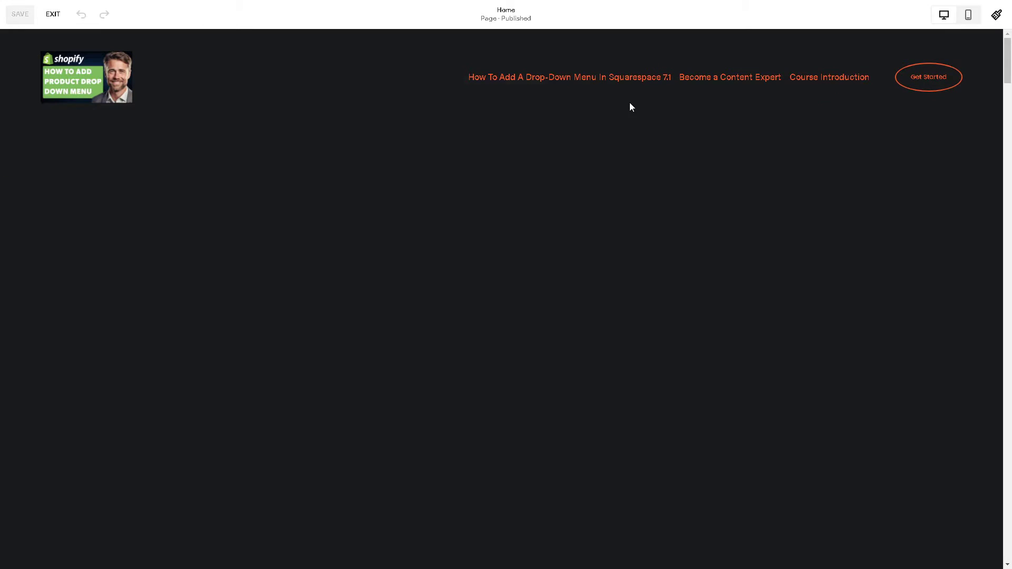
pyautogui.moveTo(840, 90)
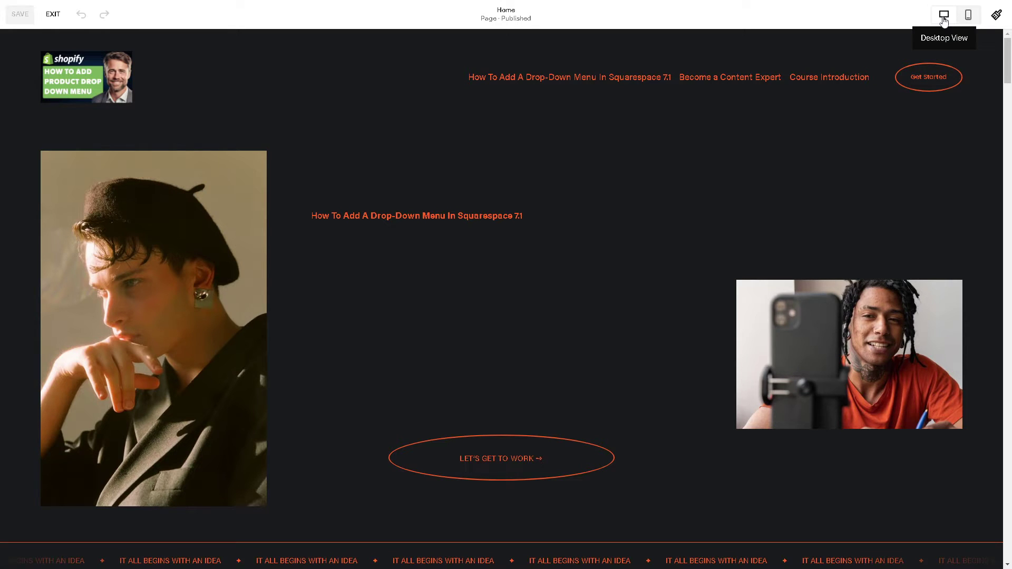
pyautogui.scroll(-5, 418, 422)
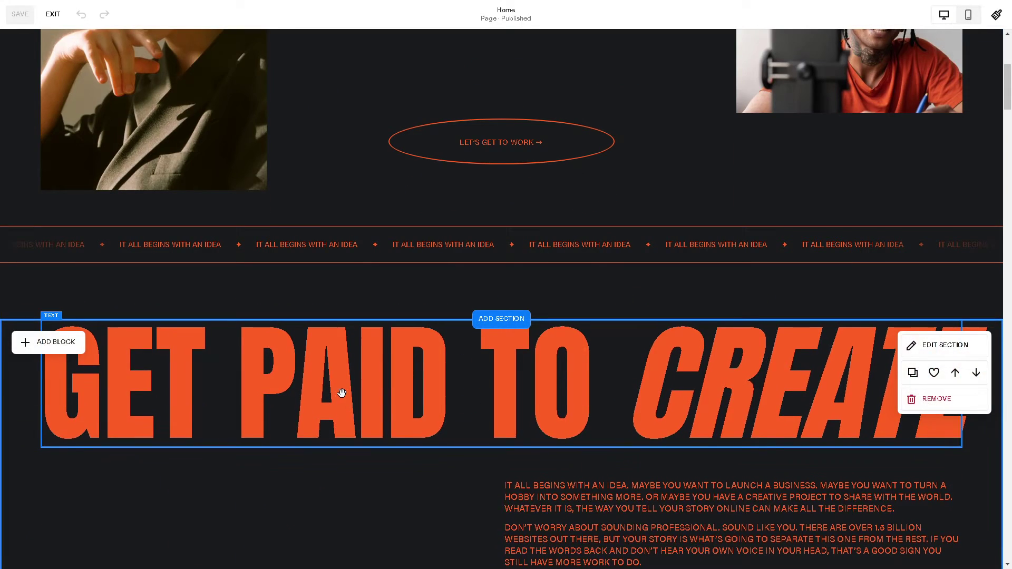
pyautogui.scroll(-5, 342, 393)
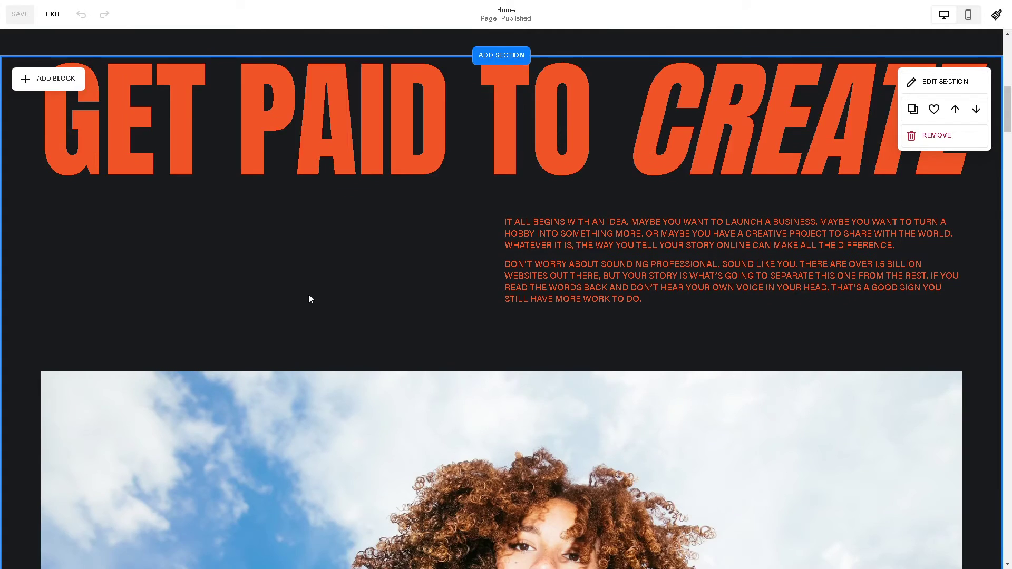
pyautogui.scroll(-3, 309, 298)
pyautogui.scroll(7, 309, 294)
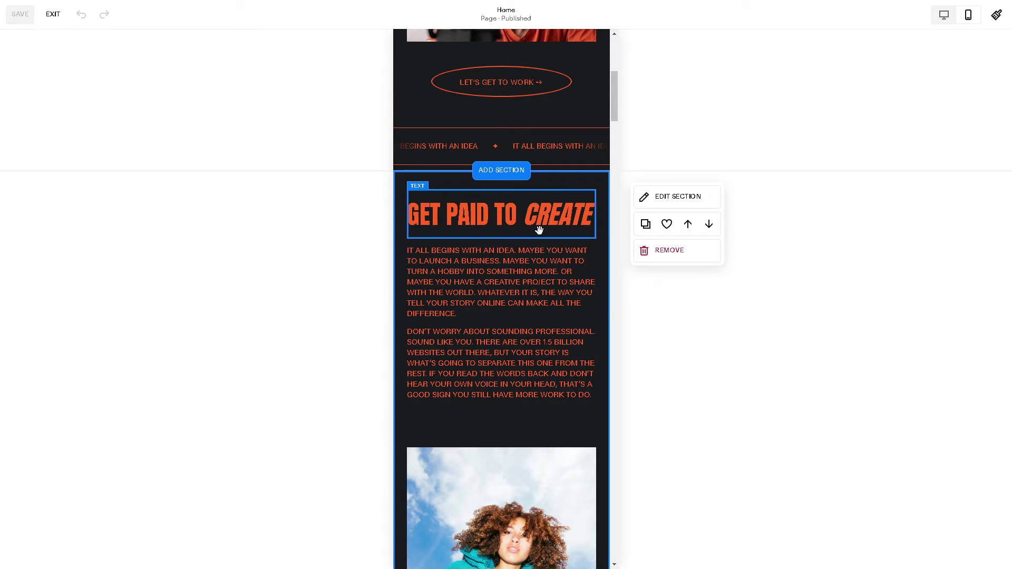
# In the mobile preview, select the body text, GET PAID TO CREATE headline and teacher photo blocks
pyautogui.click(534, 285)
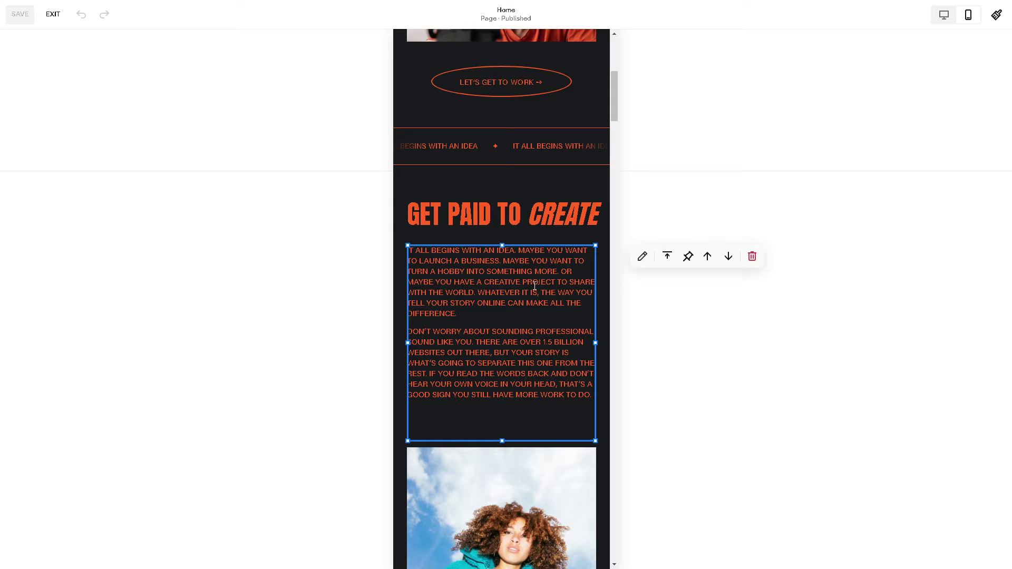
pyautogui.click(510, 218)
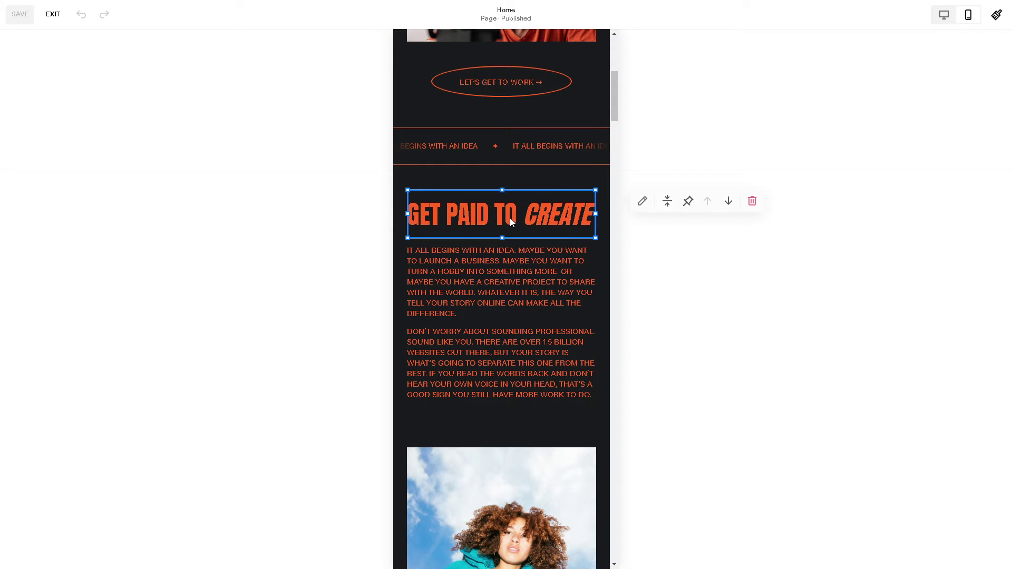
pyautogui.scroll(-9, 510, 217)
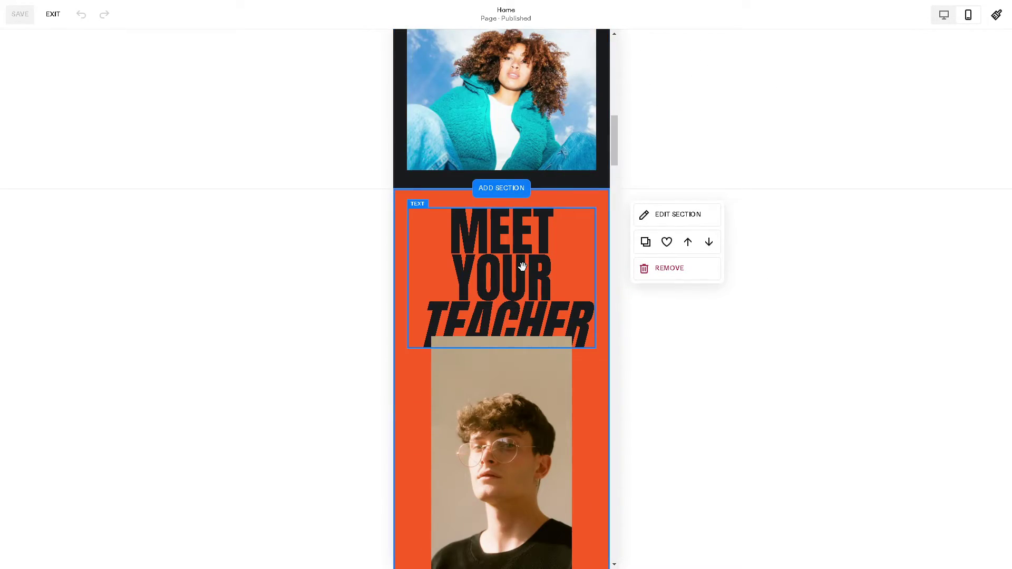
pyautogui.scroll(-3, 522, 261)
pyautogui.click(516, 279)
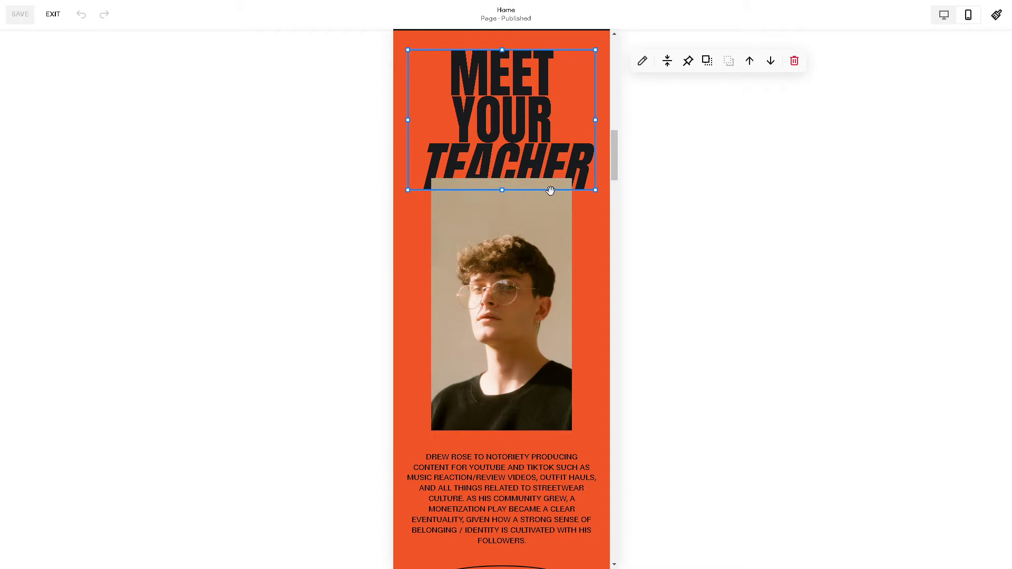
# Select the teacher biography and BECOME A CONTENT EXPERT heading blocks, then scroll back up
pyautogui.scroll(-3, 520, 289)
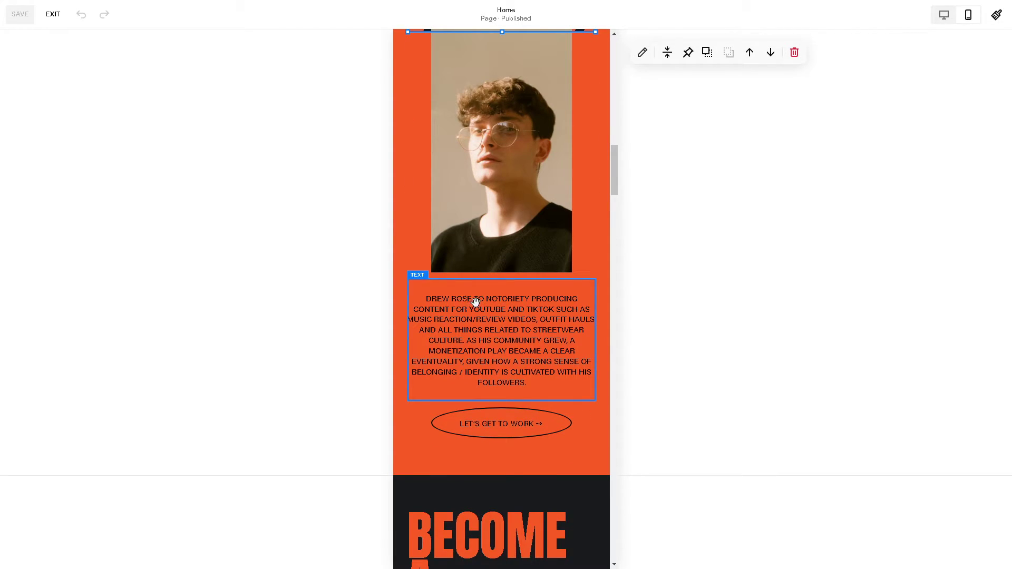
pyautogui.click(550, 388)
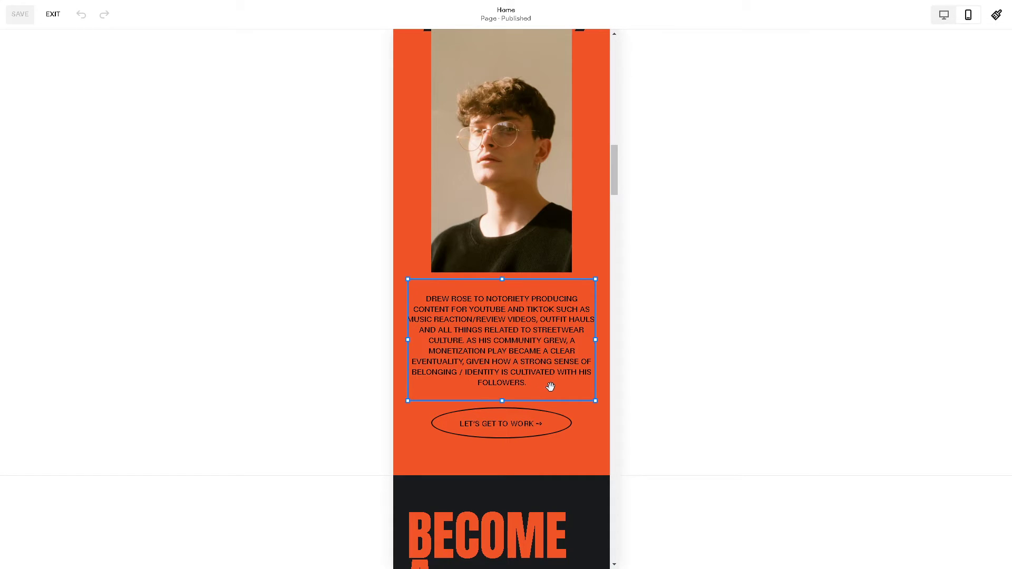
pyautogui.scroll(-2, 550, 388)
pyautogui.scroll(-2, 524, 410)
pyautogui.click(524, 410)
pyautogui.scroll(-3, 524, 410)
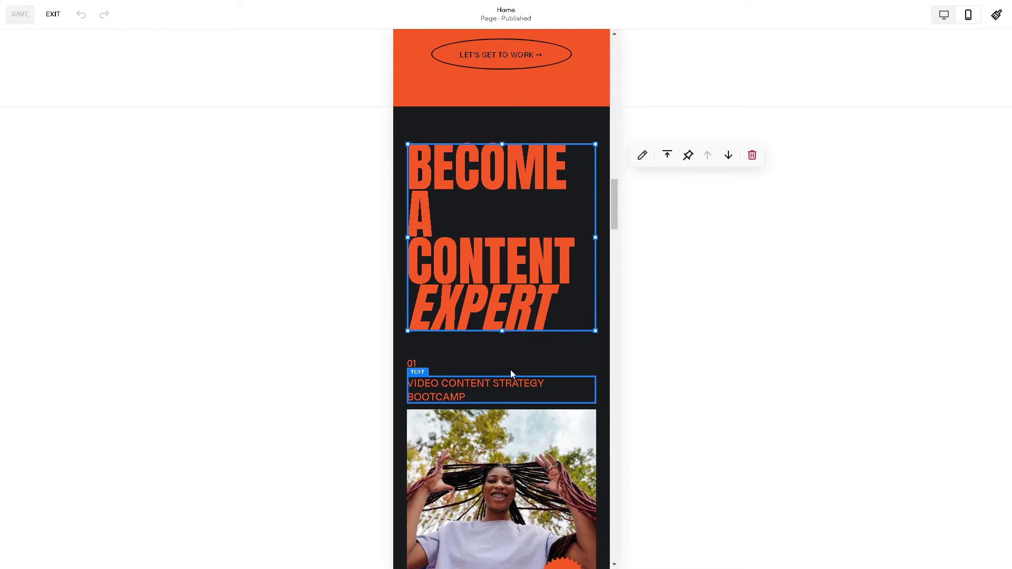
pyautogui.scroll(-1, 510, 356)
pyautogui.scroll(15, 477, 337)
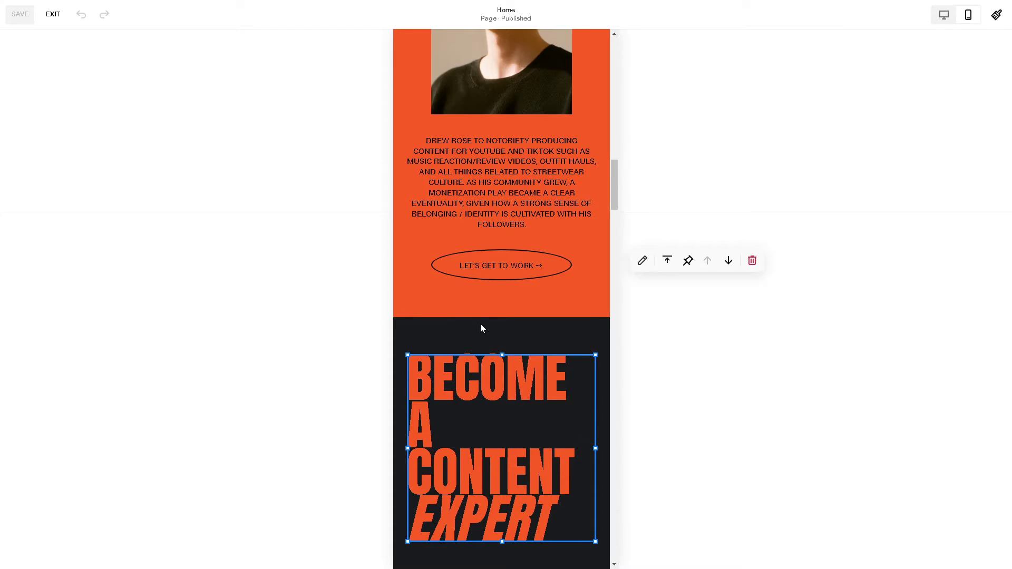
pyautogui.scroll(3, 647, 184)
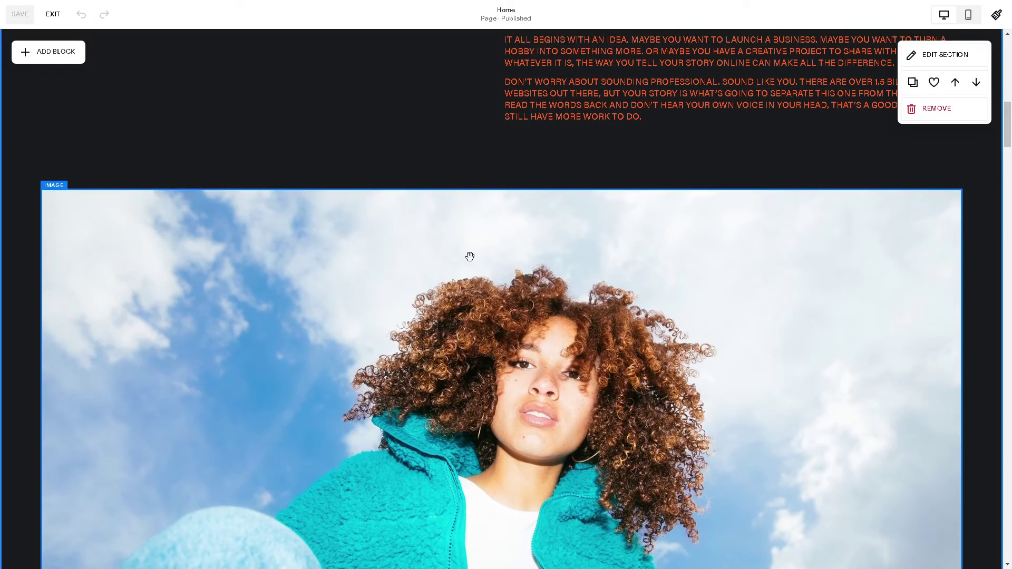
# Make the word SOUNDING bold in the story text
pyautogui.doubleClick(612, 82)
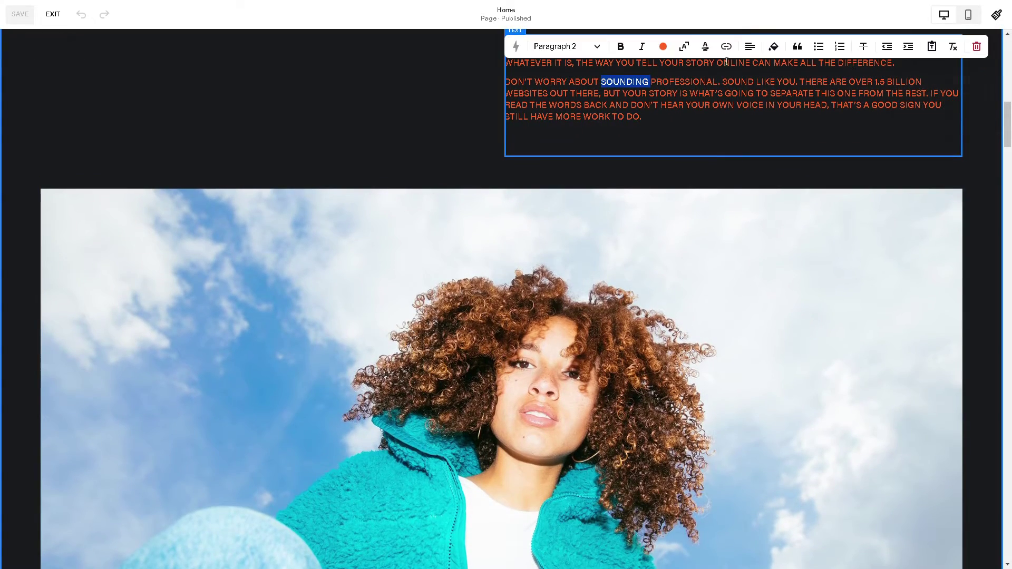
pyautogui.click(620, 46)
pyautogui.click(655, 109)
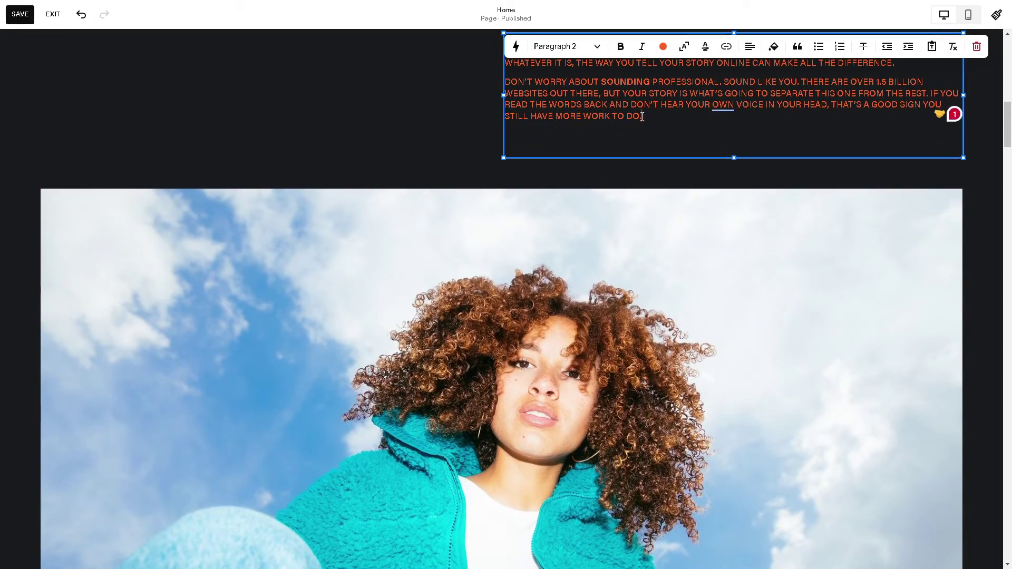
# Turn all the story body text white and save
pyautogui.moveTo(654, 129); pyautogui.dragTo(580, 32)
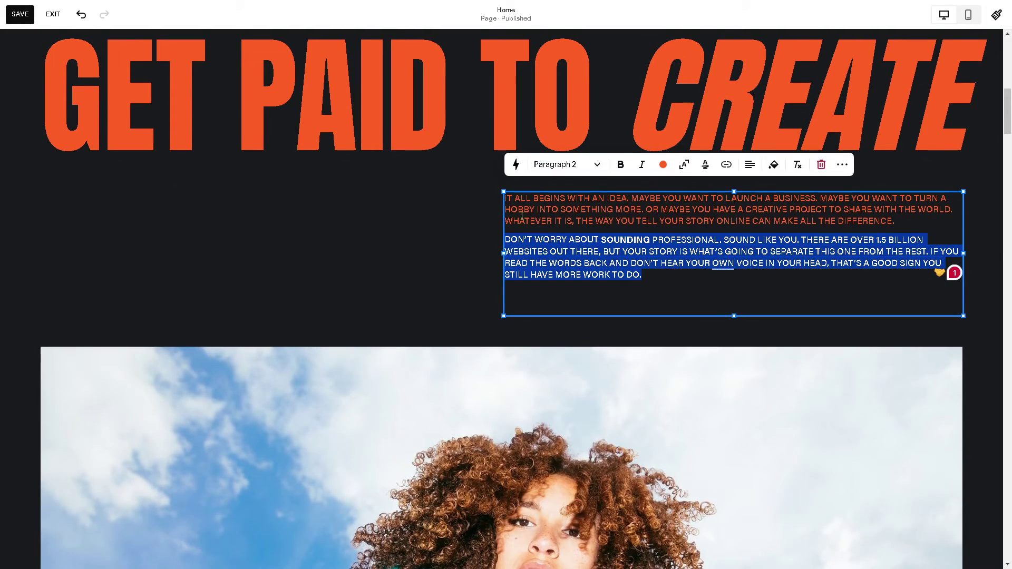
pyautogui.click(662, 165)
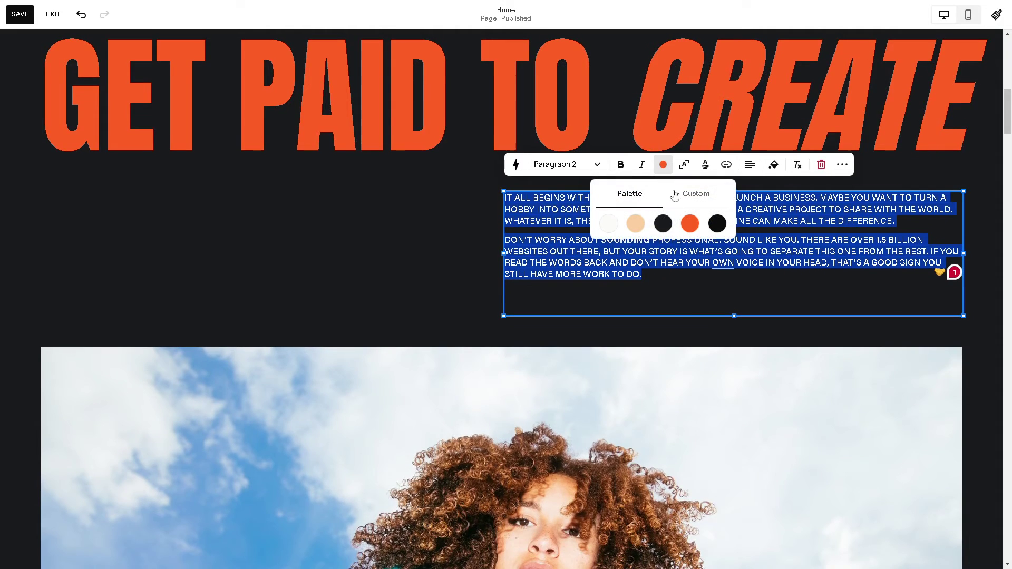
pyautogui.click(397, 210)
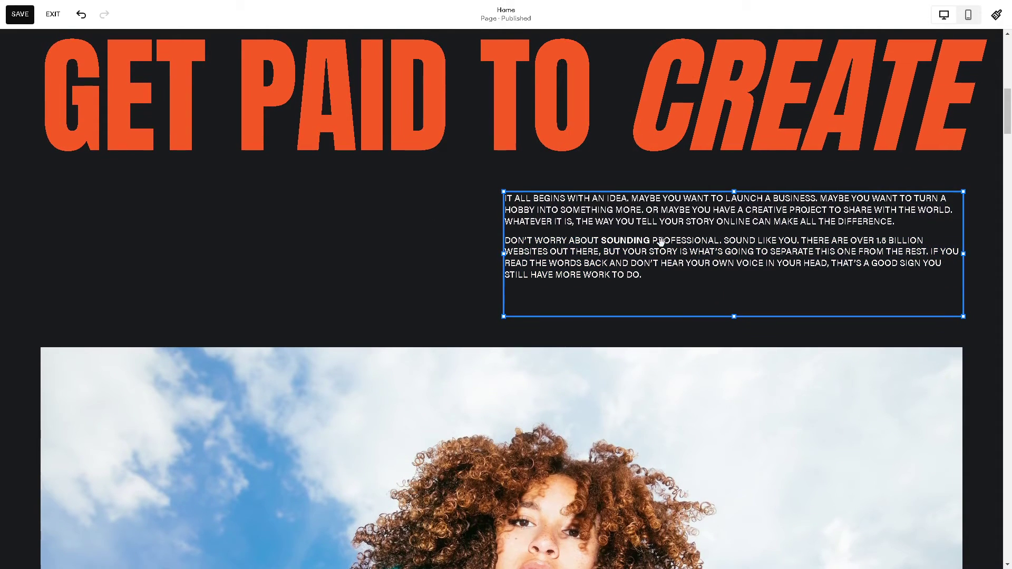
pyautogui.click(20, 14)
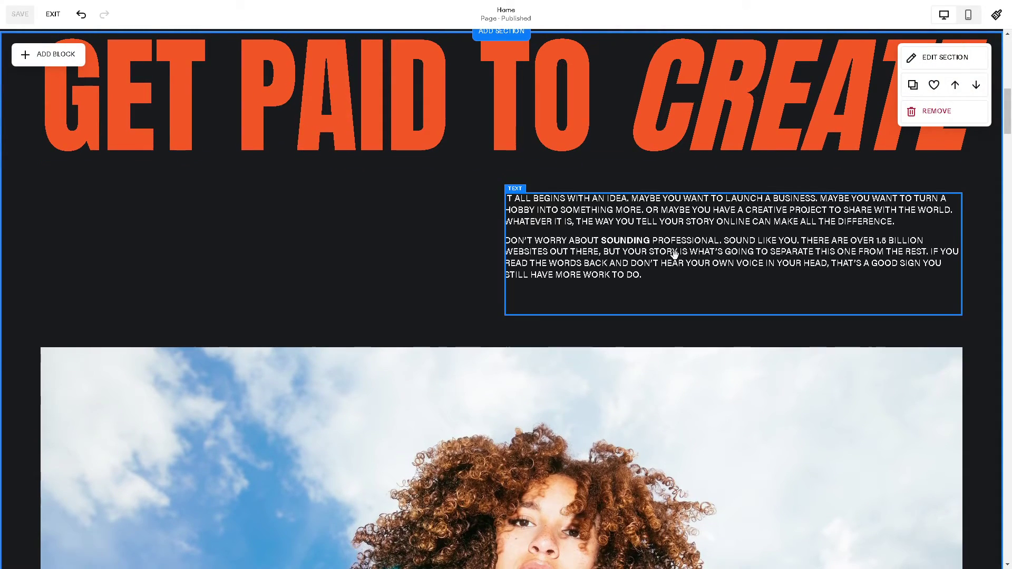
# Stretch the story text block to the full page width and save
pyautogui.moveTo(641, 274); pyautogui.dragTo(510, 197)
pyautogui.moveTo(415, 193); pyautogui.dragTo(64, 189)
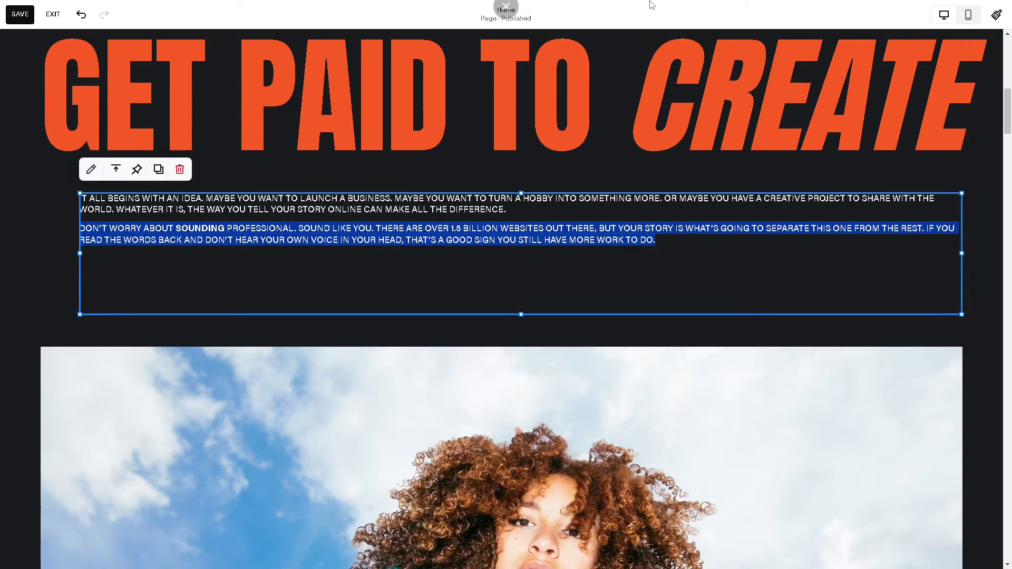
pyautogui.click(15, 14)
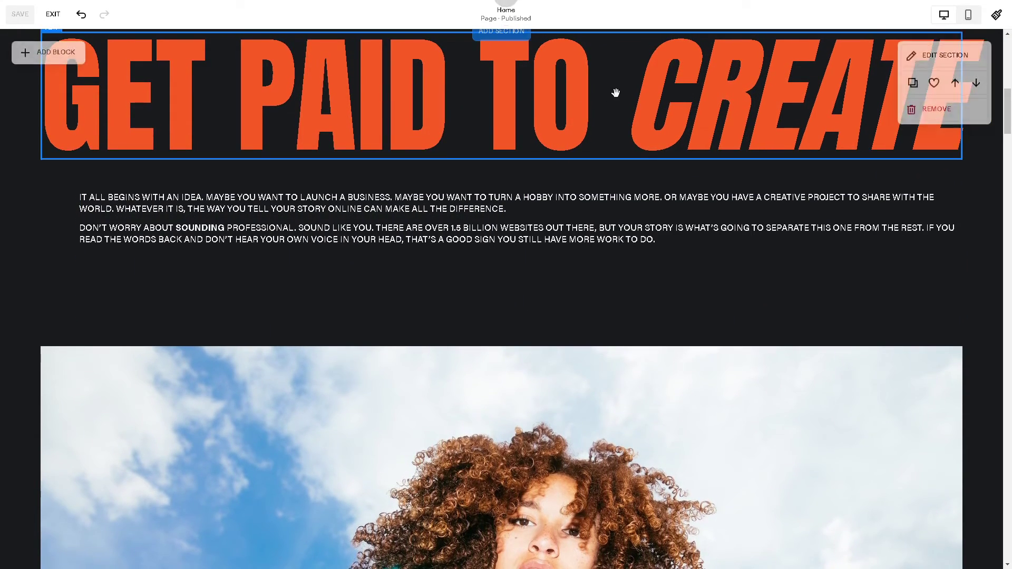
# In mobile view, narrow the story text block and centre it under the GET PAID TO CREATE heading
pyautogui.click(968, 15)
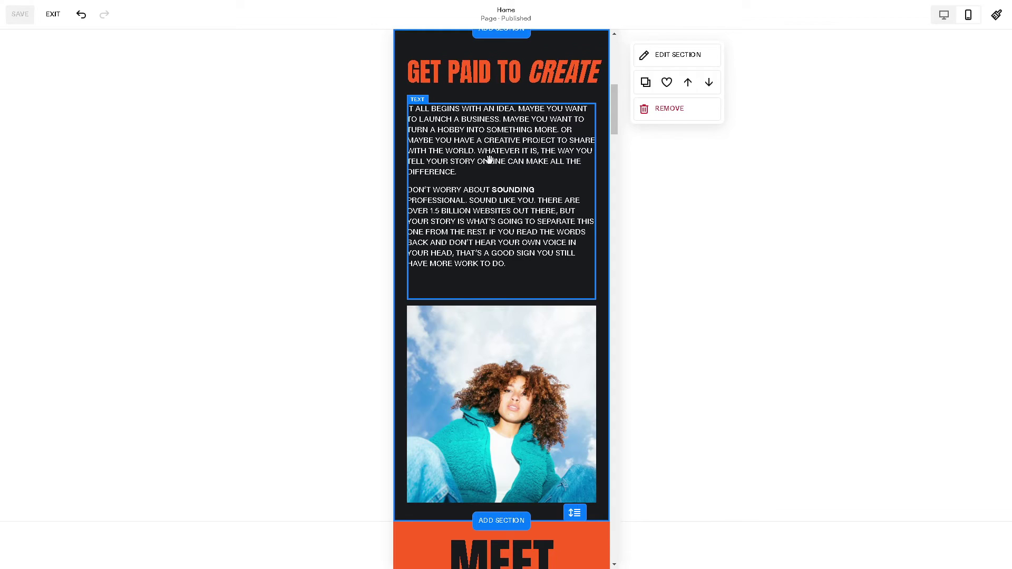
pyautogui.tripleClick(530, 216)
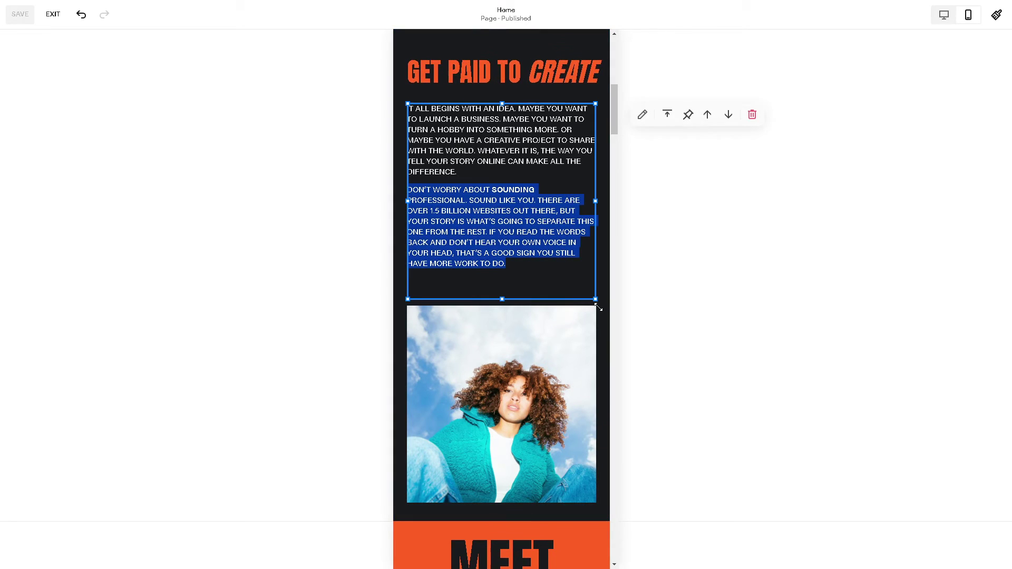
pyautogui.moveTo(592, 296); pyautogui.dragTo(547, 317)
pyautogui.moveTo(501, 227); pyautogui.dragTo(525, 208)
pyautogui.click(755, 203)
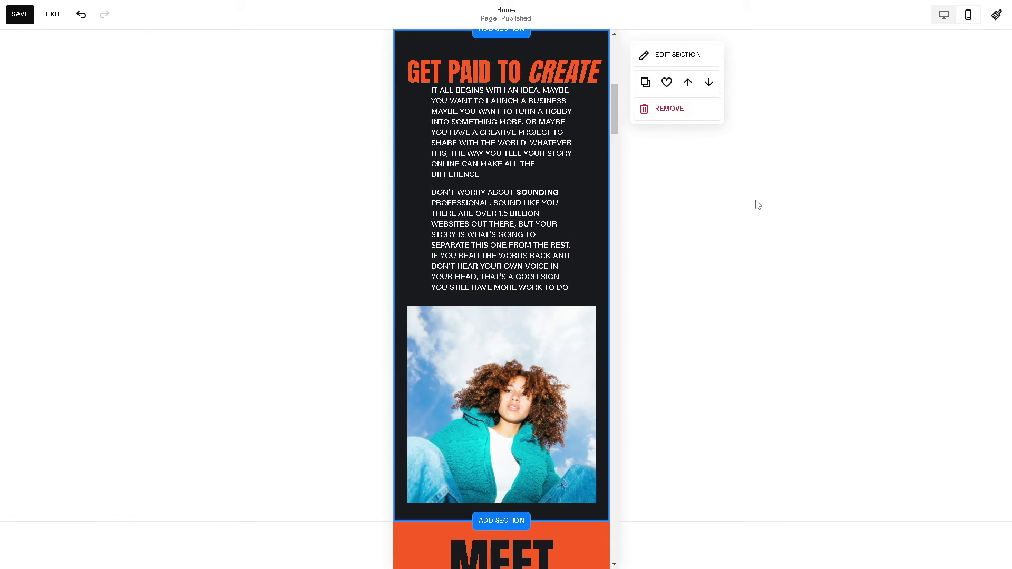
pyautogui.click(558, 127)
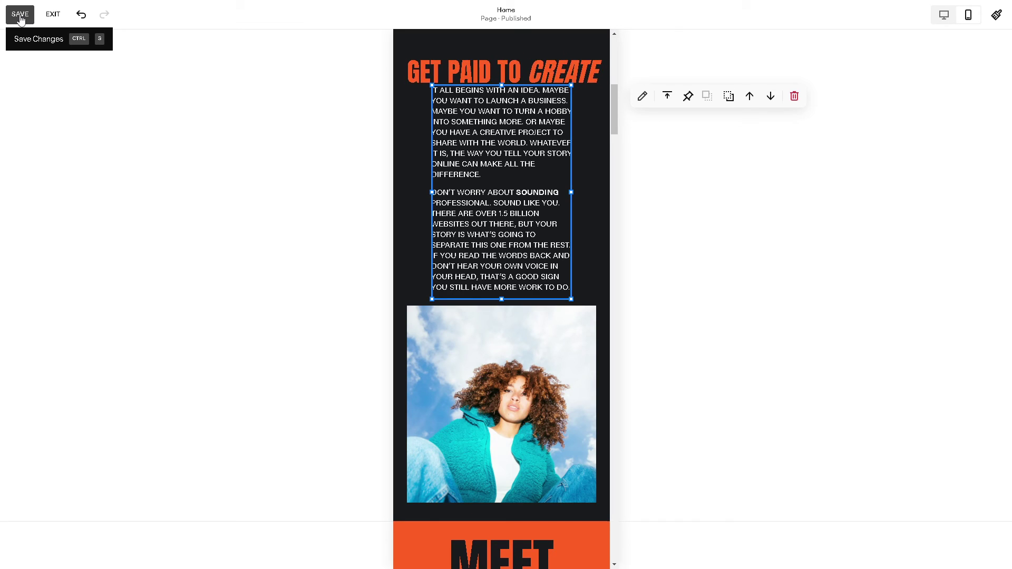
# Save the narrowed, centred mobile text layout and scroll back up the preview
pyautogui.click(21, 16)
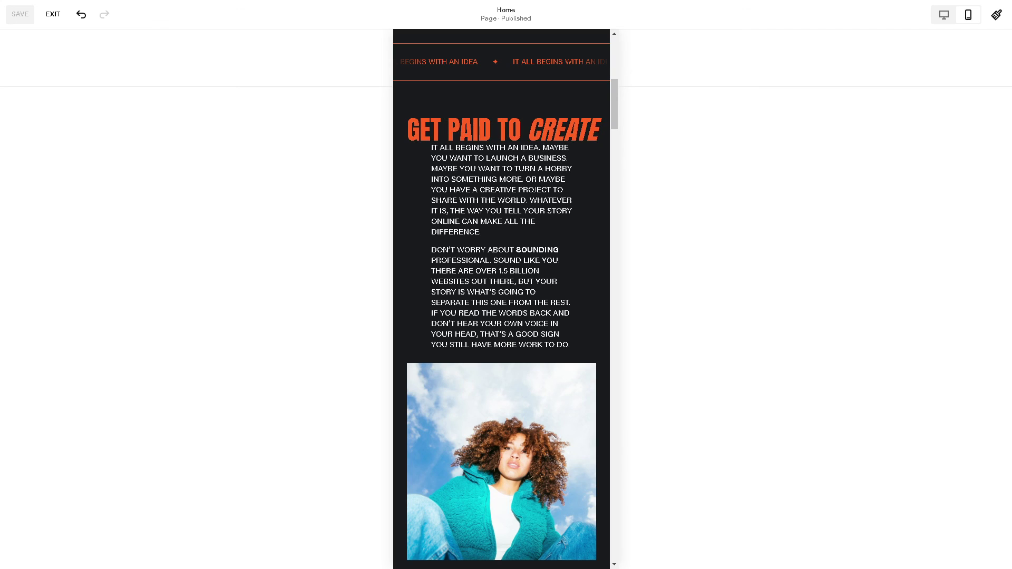
pyautogui.scroll(4, 537, 327)
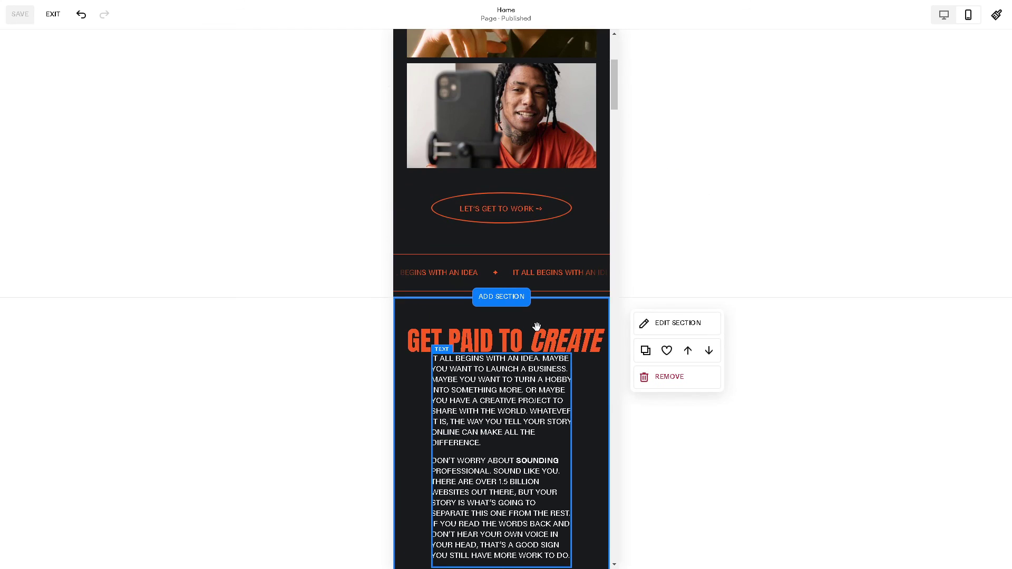
pyautogui.scroll(4, 536, 327)
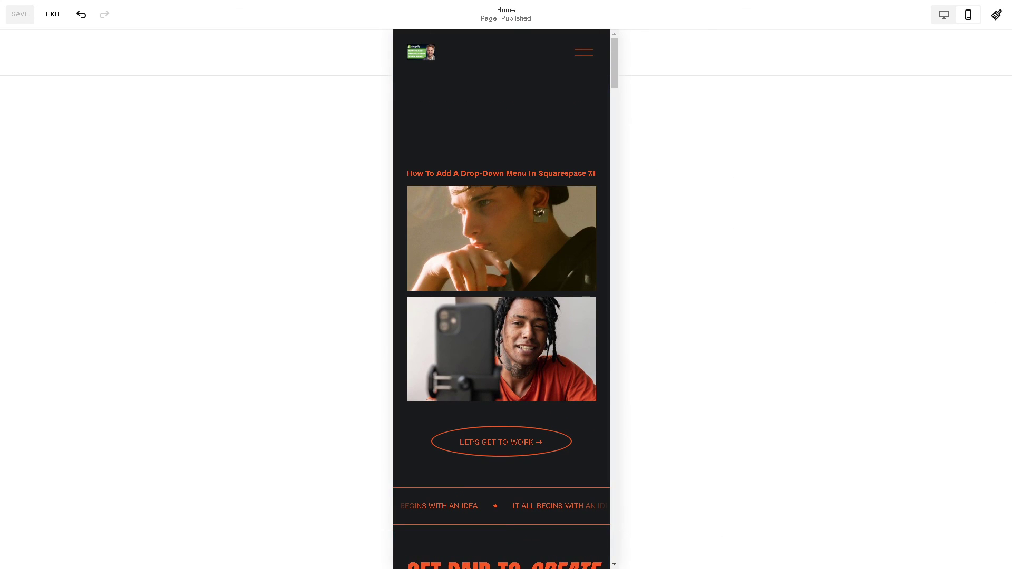